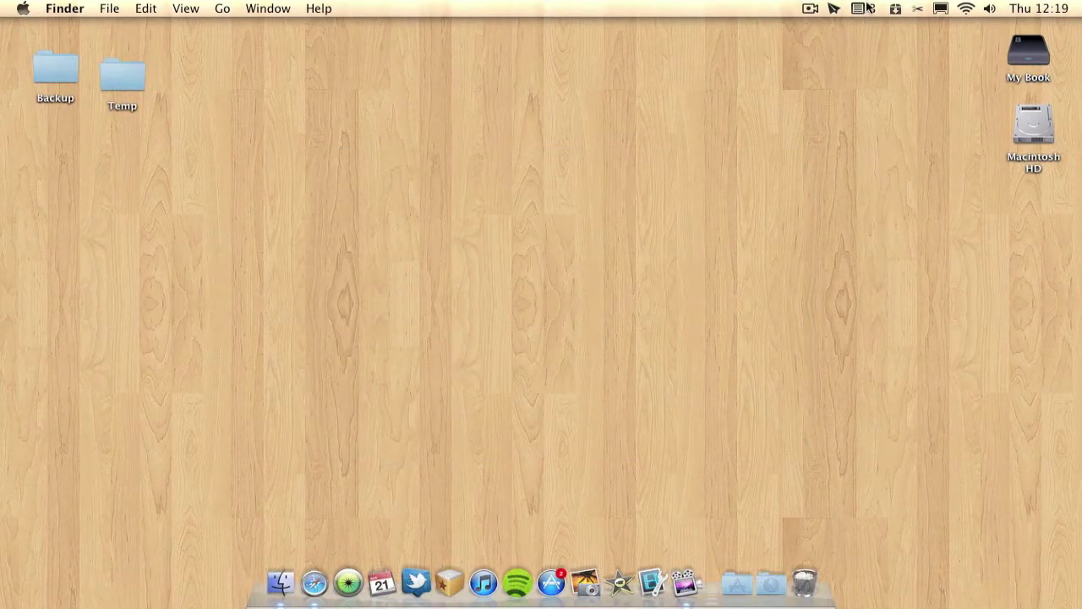
- Show the CalendarBar list of upcoming events and dismiss it
{"action": "left_click", "coordinate": [868, 8]}
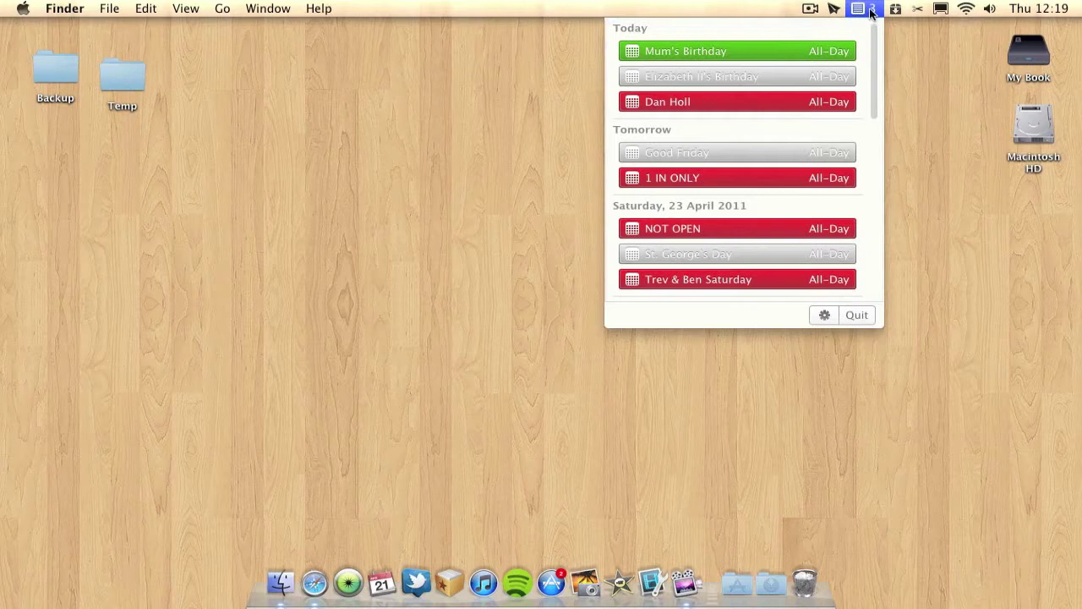
{"action": "left_click", "coordinate": [870, 12]}
{"action": "left_click", "coordinate": [872, 8]}
{"action": "left_click", "coordinate": [866, 10]}
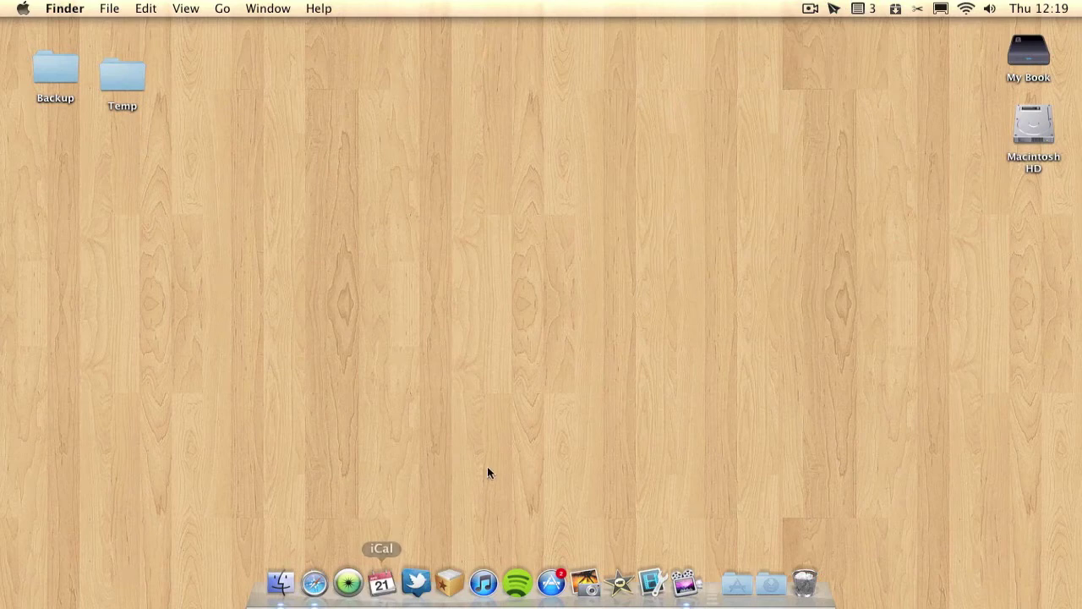
- Browse the upcoming events in the CalendarBar list from today through the following weeks, and close the list
{"action": "left_click", "coordinate": [867, 13]}
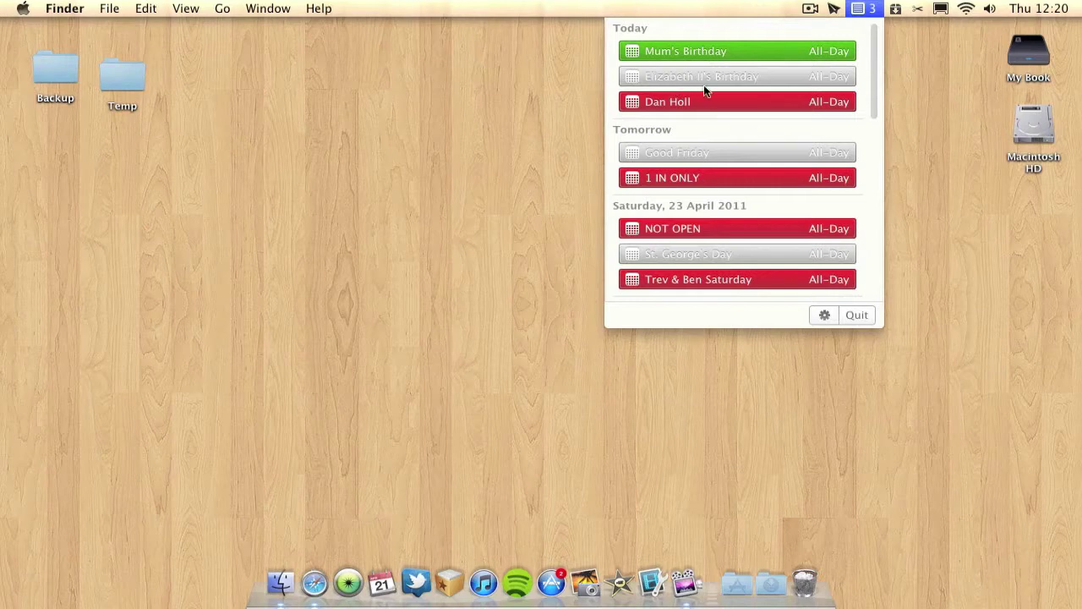
{"action": "scroll", "coordinate": [671, 168], "scroll_direction": "down", "scroll_amount": 3}
{"action": "scroll", "coordinate": [671, 167], "scroll_direction": "down", "scroll_amount": 8}
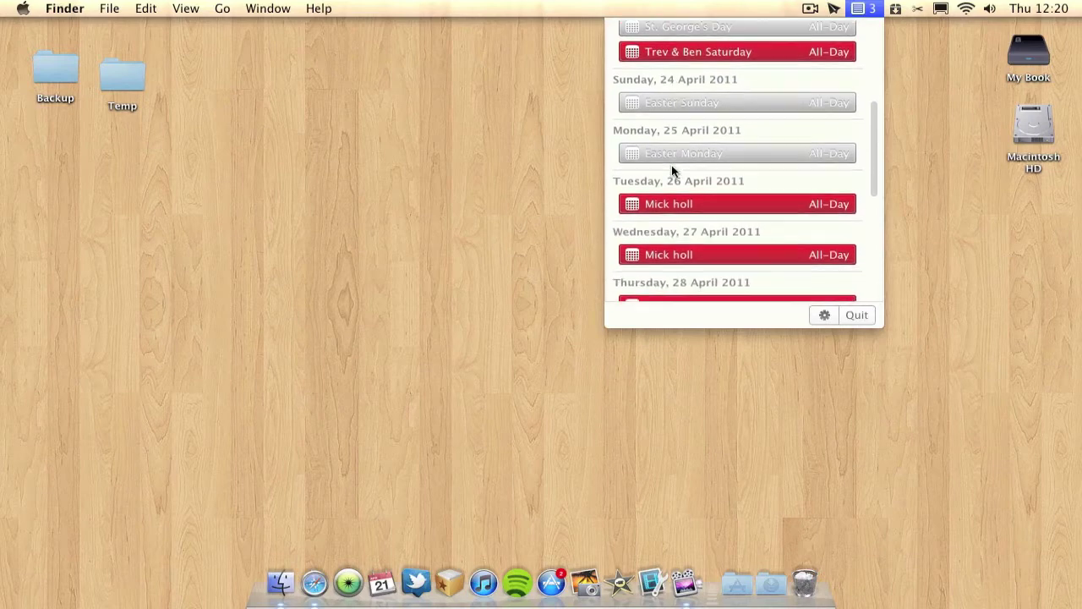
{"action": "scroll", "coordinate": [671, 169], "scroll_direction": "up", "scroll_amount": 10}
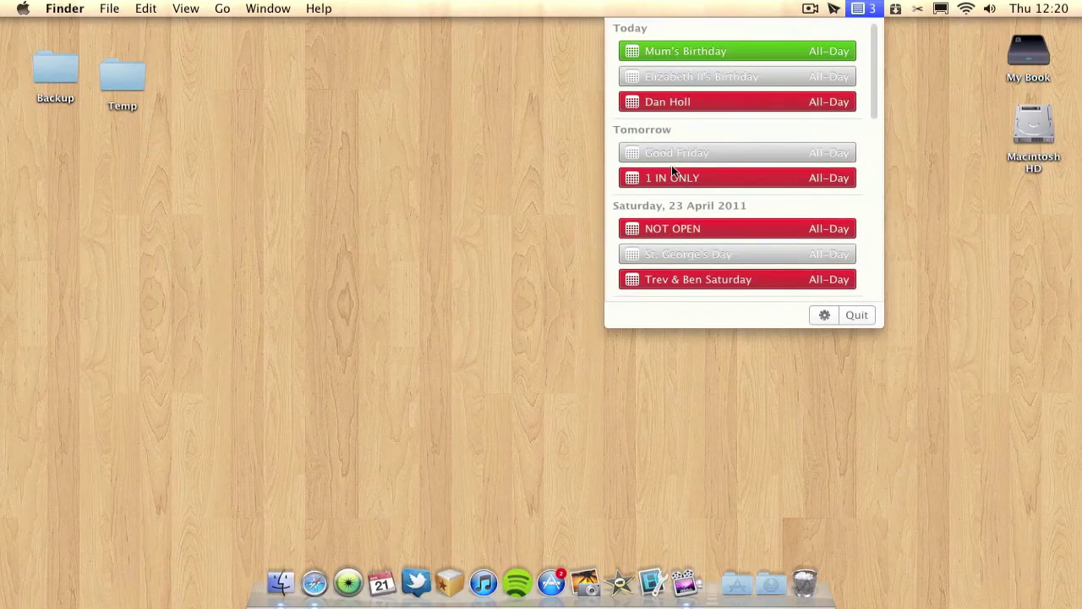
{"action": "scroll", "coordinate": [671, 169], "scroll_direction": "down", "scroll_amount": 15}
{"action": "scroll", "coordinate": [672, 169], "scroll_direction": "up", "scroll_amount": 15}
{"action": "left_click", "coordinate": [922, 258]}
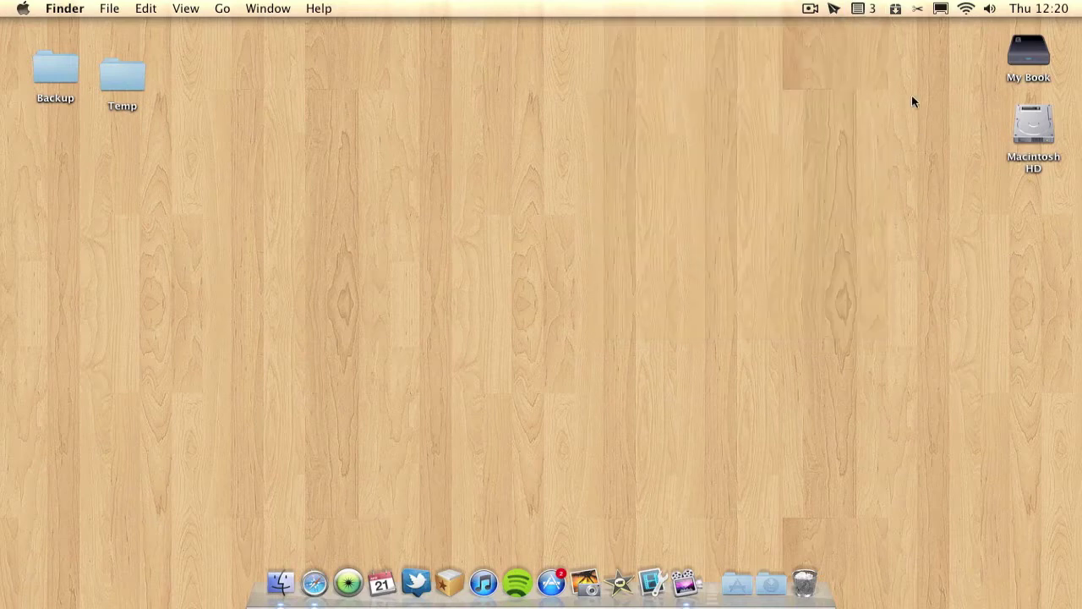
- Check today's and tomorrow's entries in the CalendarBar list once more and close it
{"action": "left_click", "coordinate": [858, 10]}
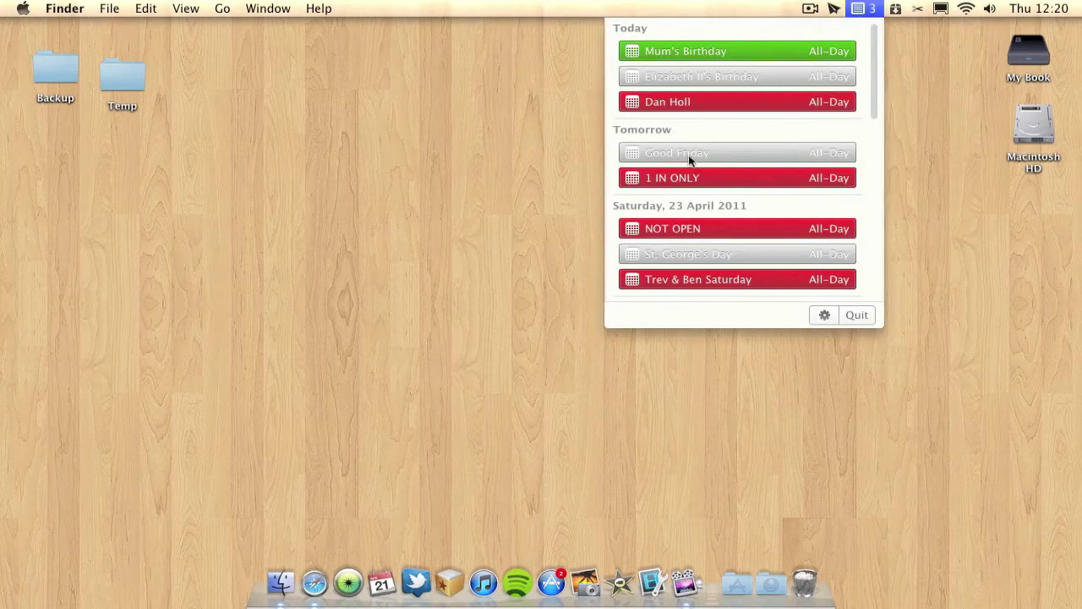
{"action": "left_click", "coordinate": [472, 302]}
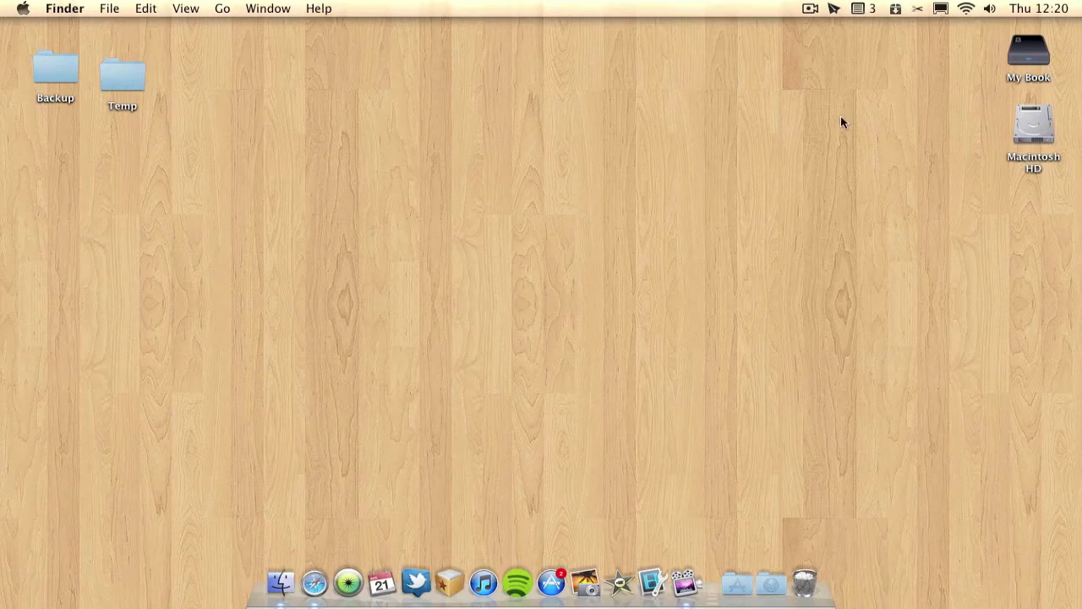
{"action": "left_click", "coordinate": [870, 15]}
{"action": "left_click", "coordinate": [871, 15]}
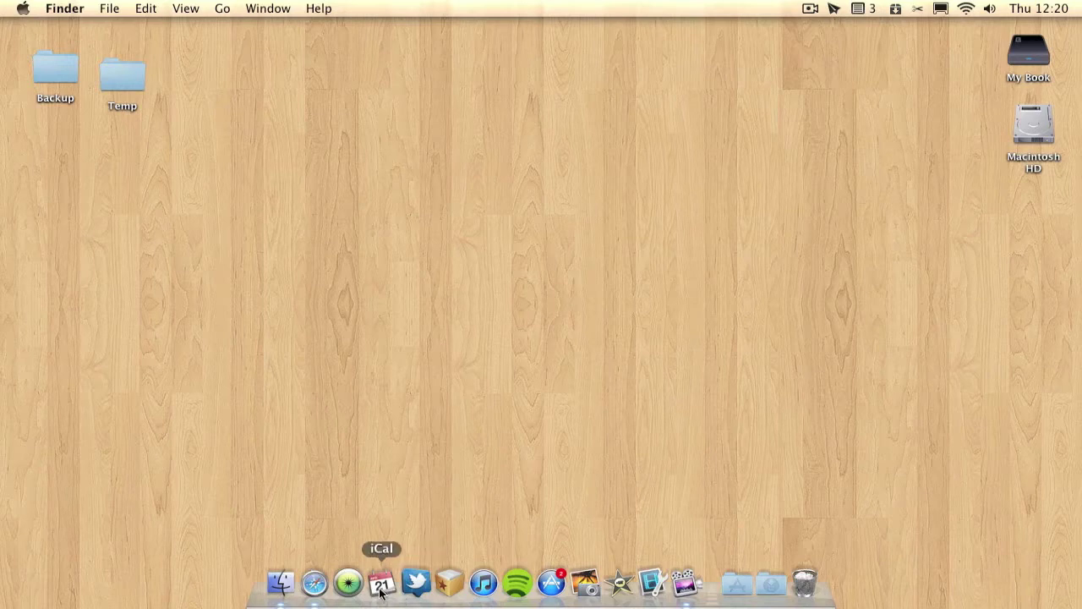
- Open the CalendarBar preferences and review the iCal, Google Calendar and Facebook event source settings
{"action": "left_click", "coordinate": [857, 12]}
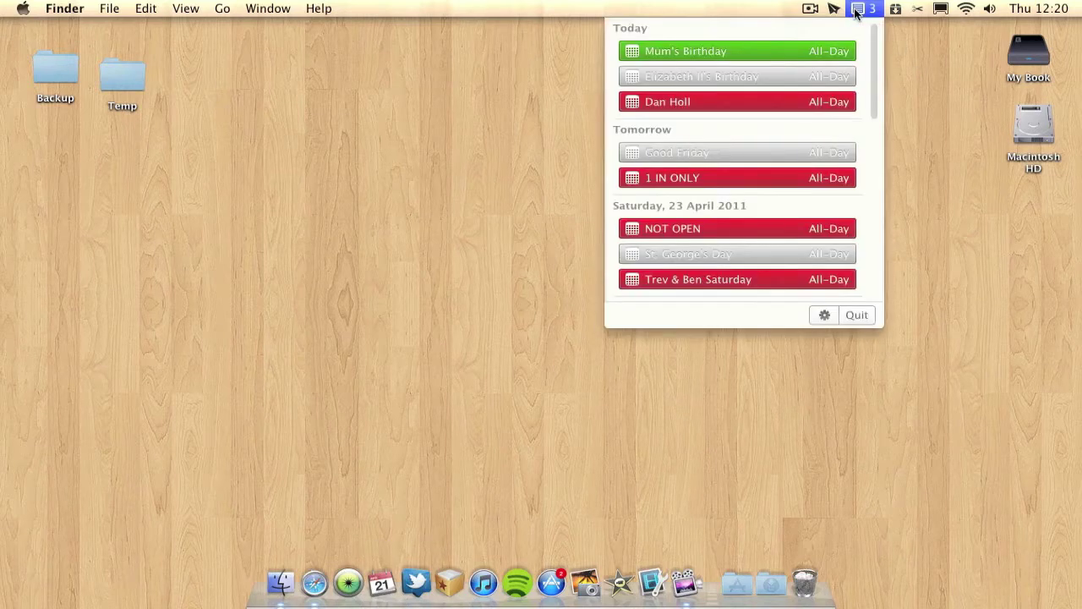
{"action": "left_click", "coordinate": [825, 314]}
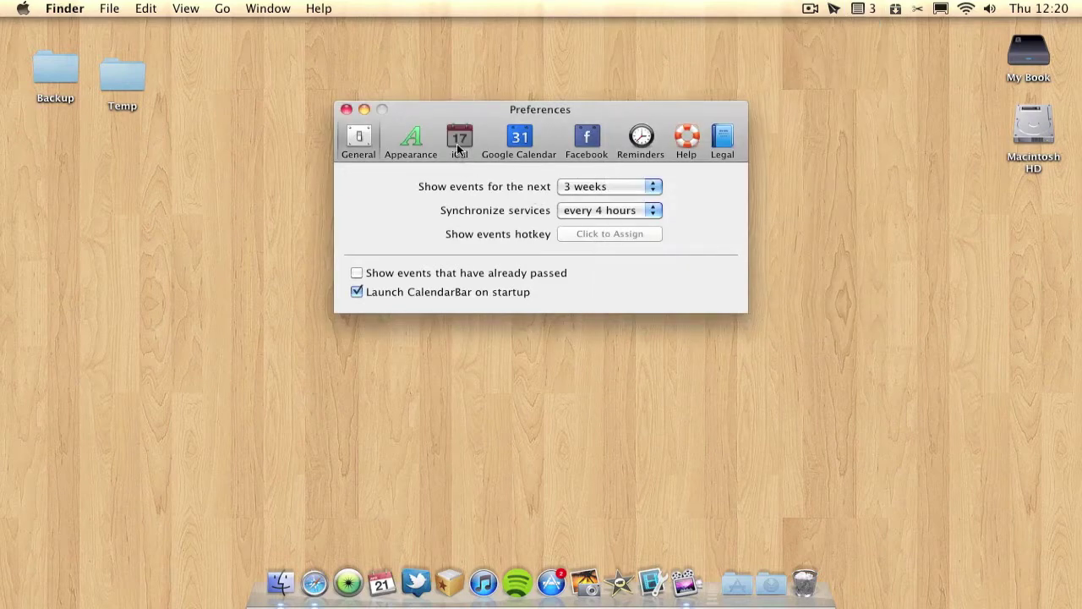
{"action": "left_click", "coordinate": [458, 144]}
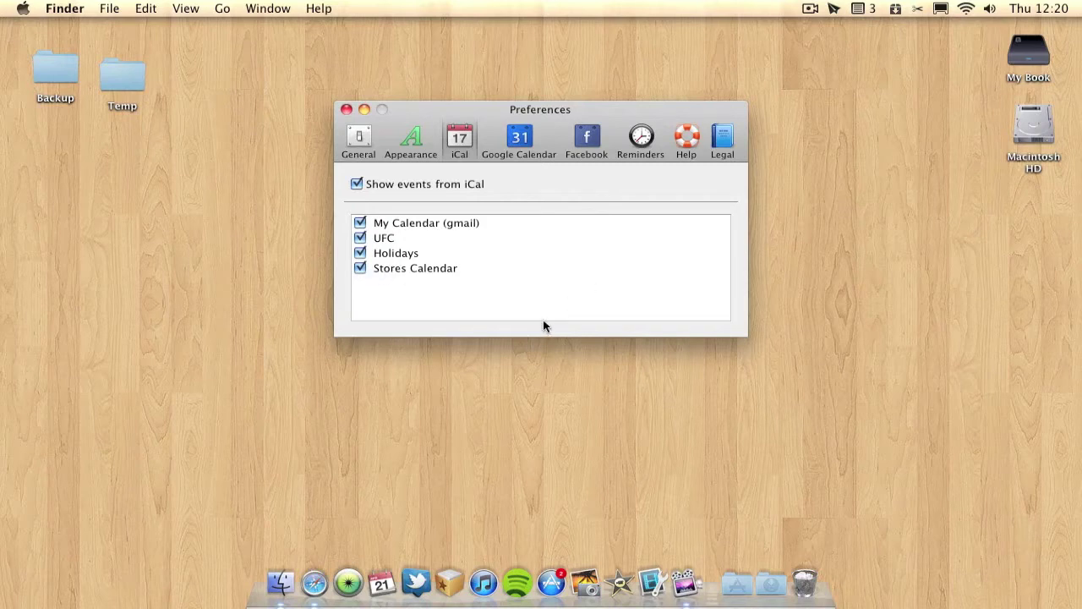
{"action": "left_click", "coordinate": [531, 136]}
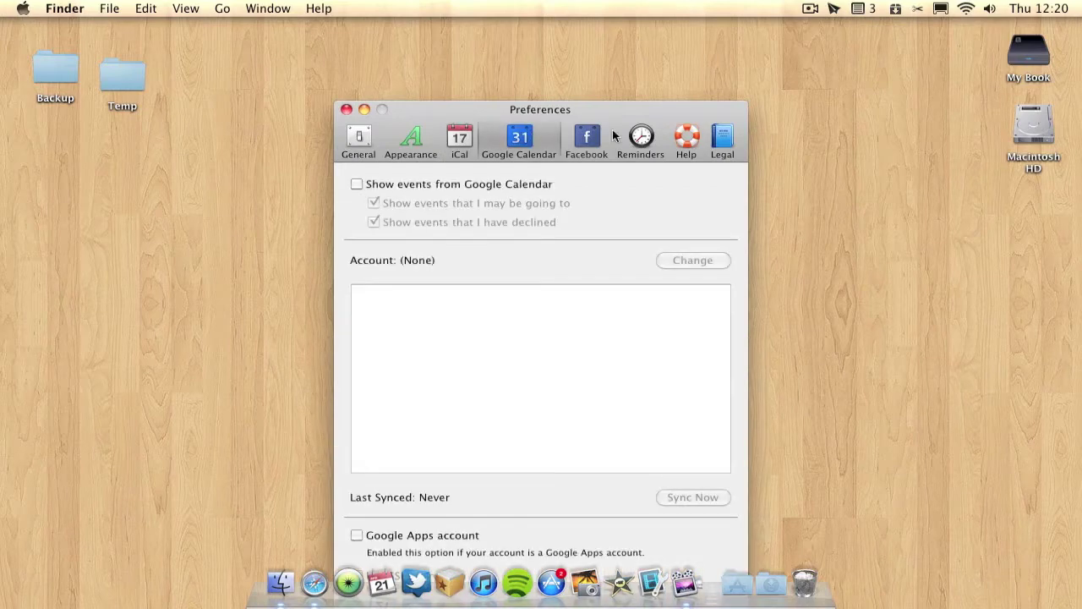
{"action": "left_click_drag", "start_coordinate": [610, 109], "coordinate": [609, 46]}
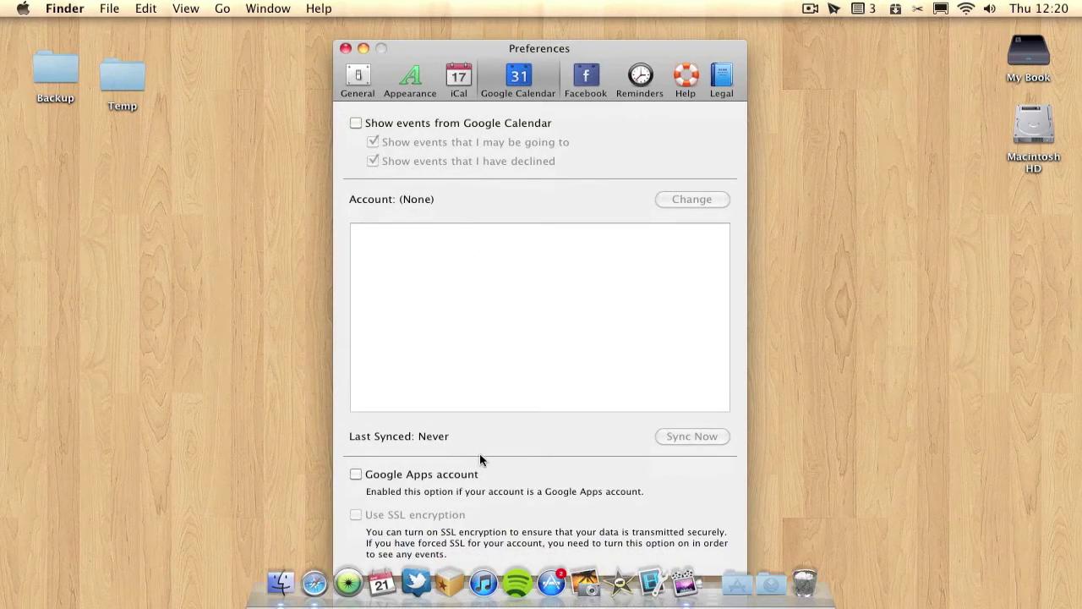
{"action": "left_click", "coordinate": [591, 77]}
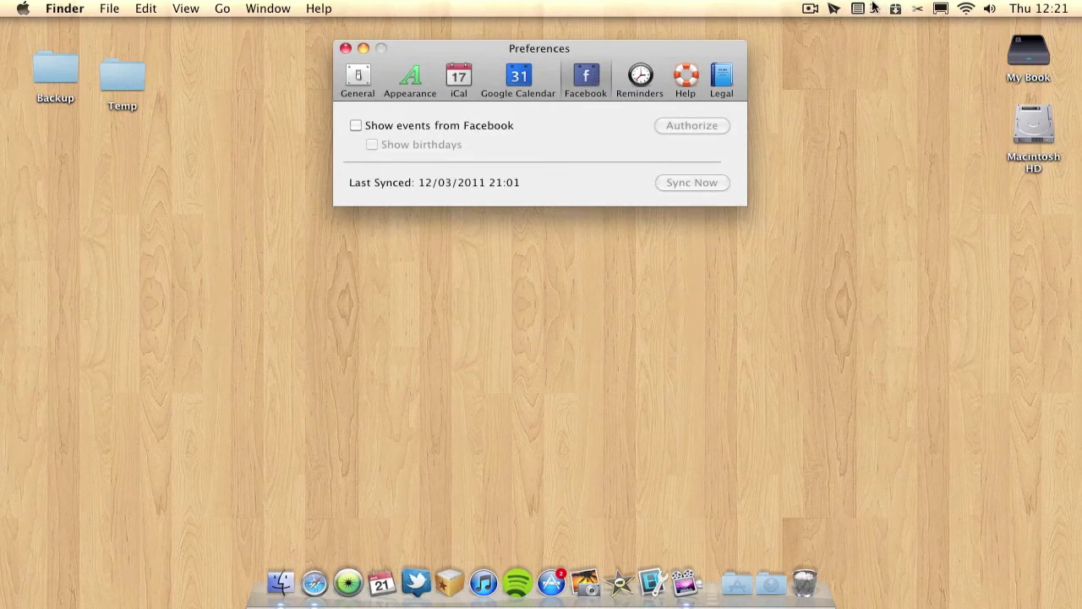
- Review the general preferences and the available time ranges for showing upcoming events, keeping the current choice
{"action": "left_click", "coordinate": [362, 76]}
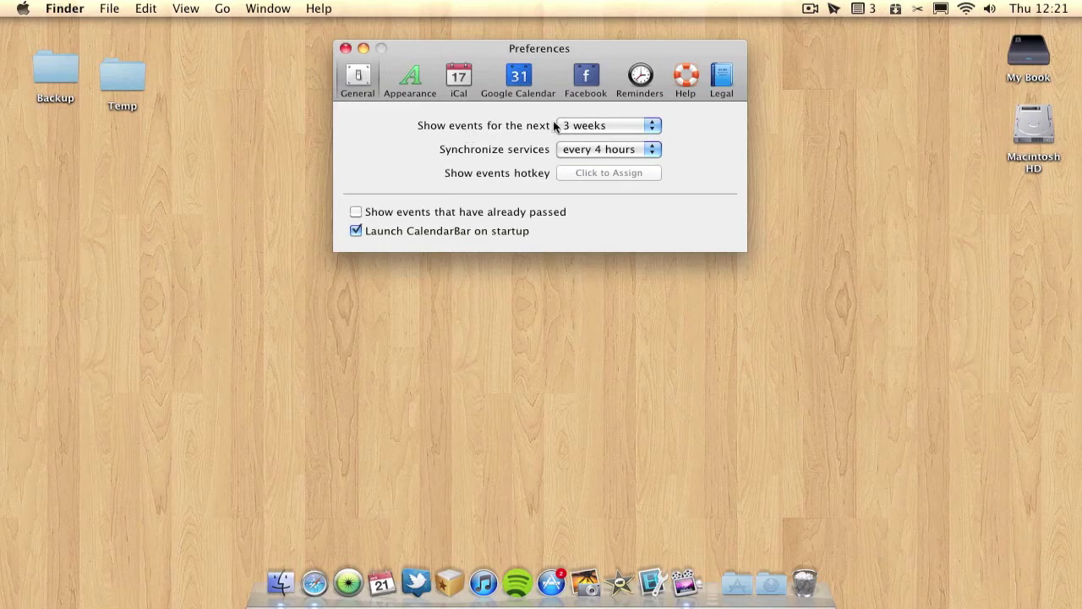
{"action": "left_click", "coordinate": [598, 126]}
{"action": "left_click", "coordinate": [598, 126]}
{"action": "left_click", "coordinate": [598, 126]}
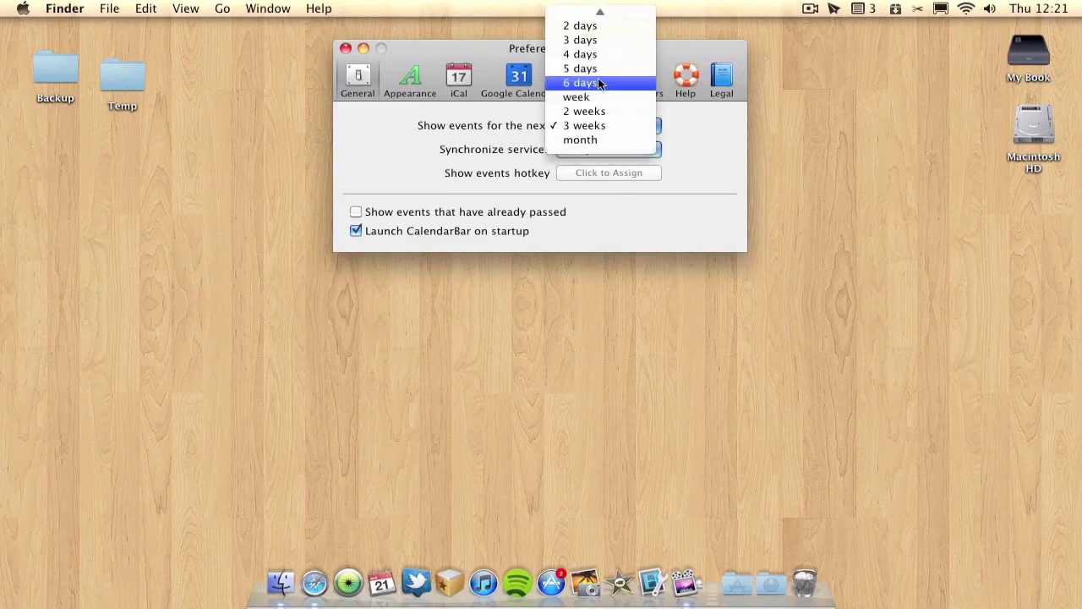
{"action": "left_click", "coordinate": [711, 144]}
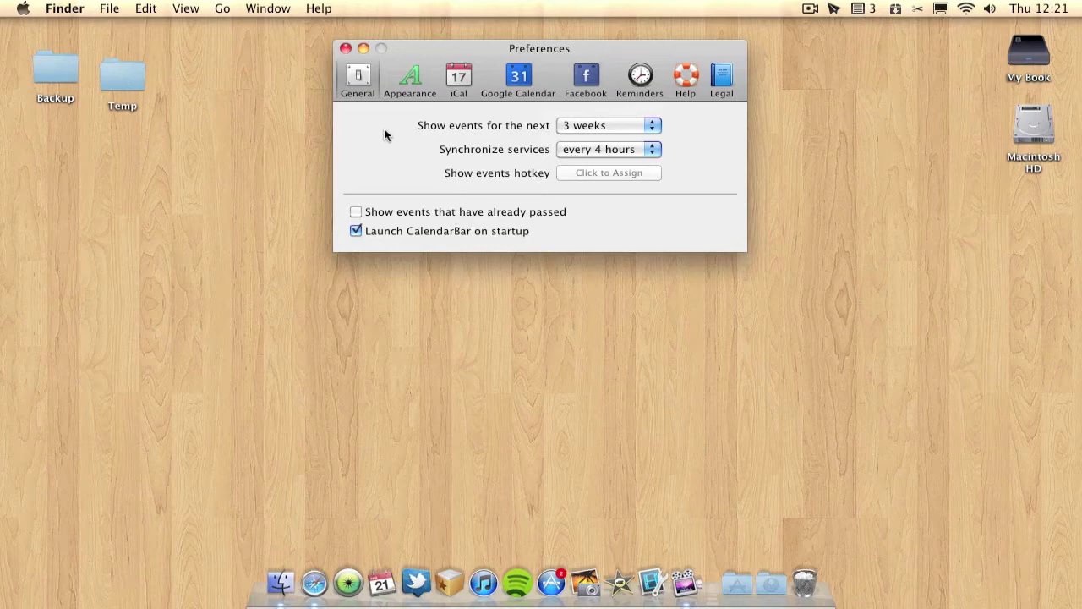
- Examine the appearance preferences alongside how the upcoming events list is displayed
{"action": "left_click", "coordinate": [411, 77]}
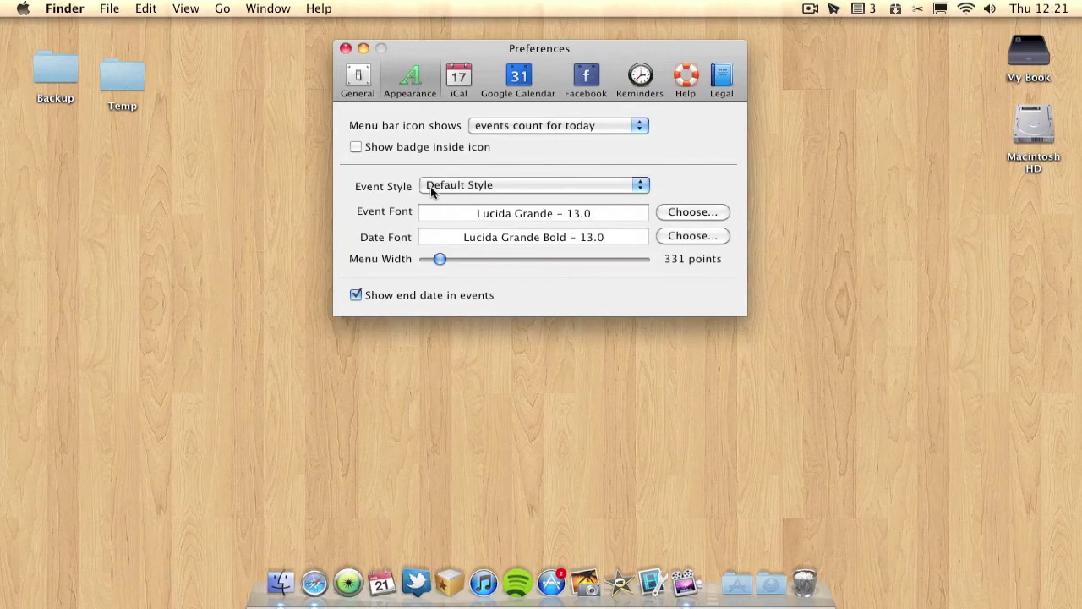
{"action": "left_click", "coordinate": [864, 10]}
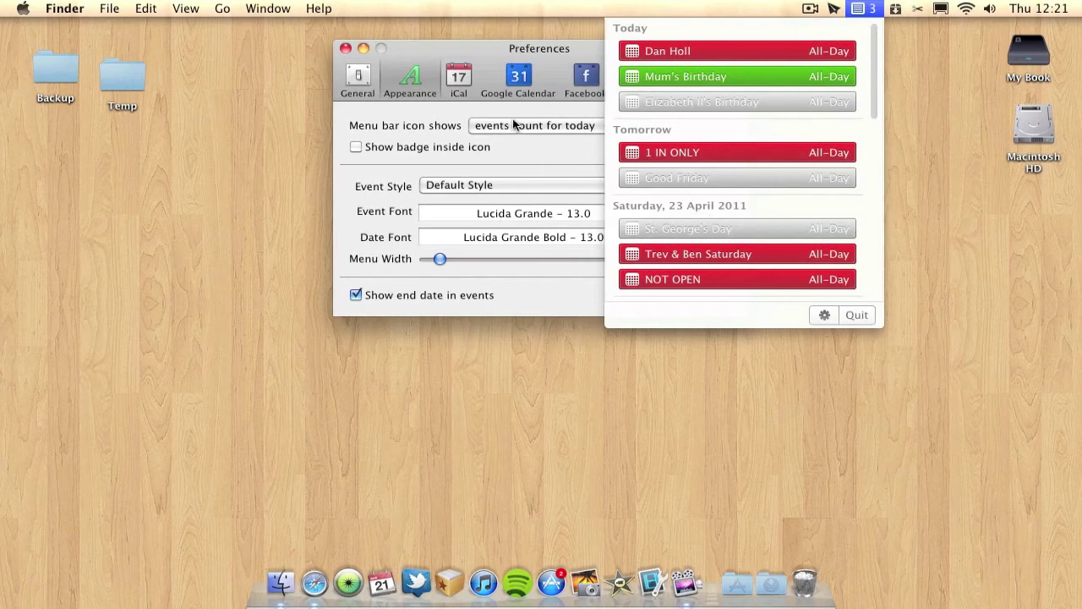
{"action": "left_click", "coordinate": [484, 54]}
- Try switching event reminders via Growl on and off in the reminder preferences
{"action": "left_click", "coordinate": [638, 76]}
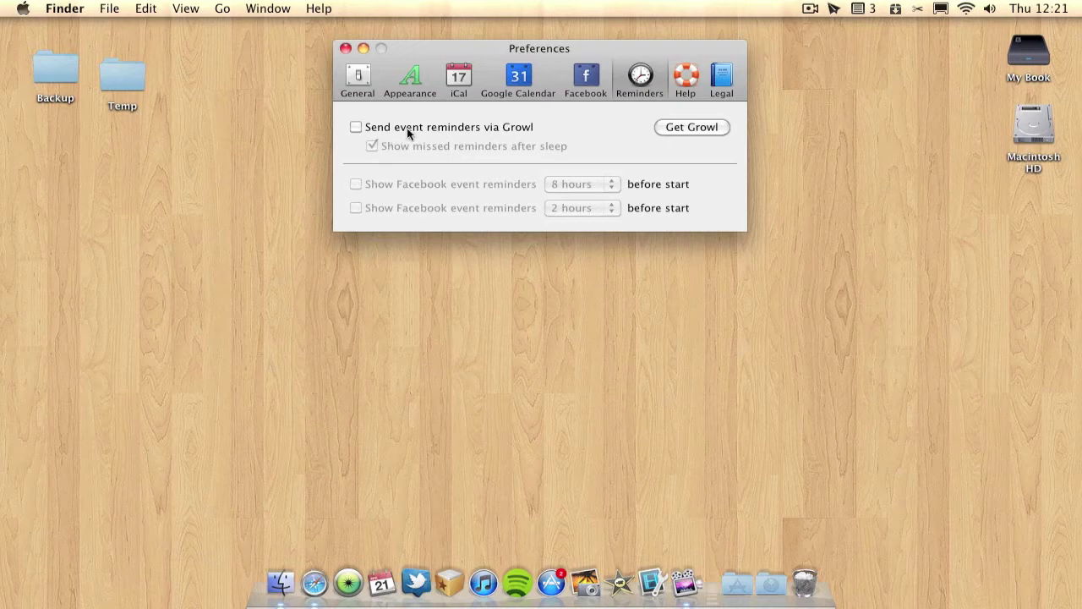
{"action": "left_click", "coordinate": [414, 129]}
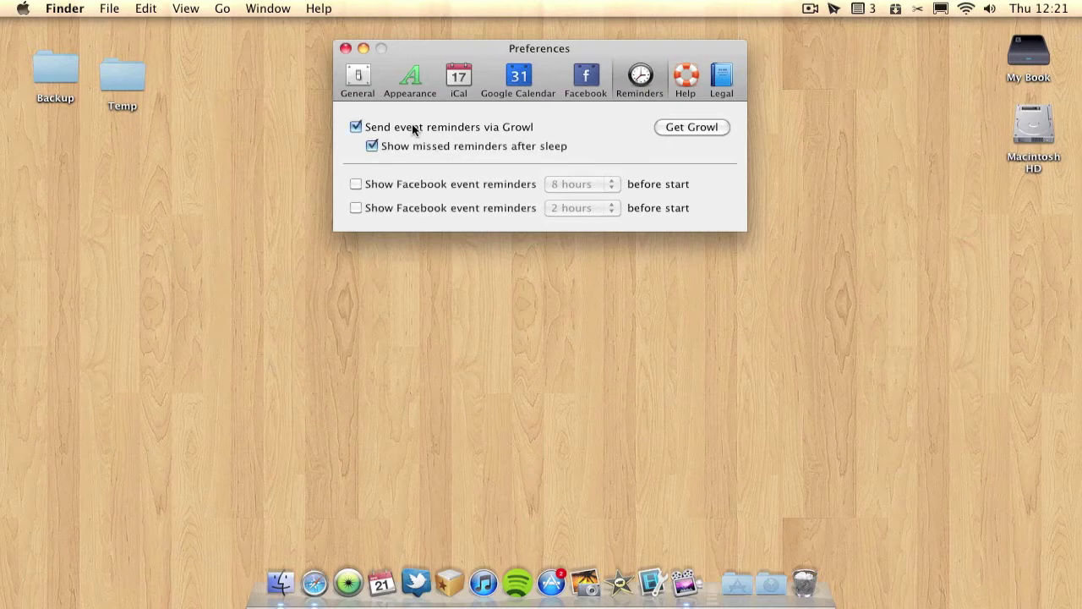
{"action": "left_click", "coordinate": [413, 129]}
{"action": "left_click", "coordinate": [413, 130]}
{"action": "left_click", "coordinate": [413, 129]}
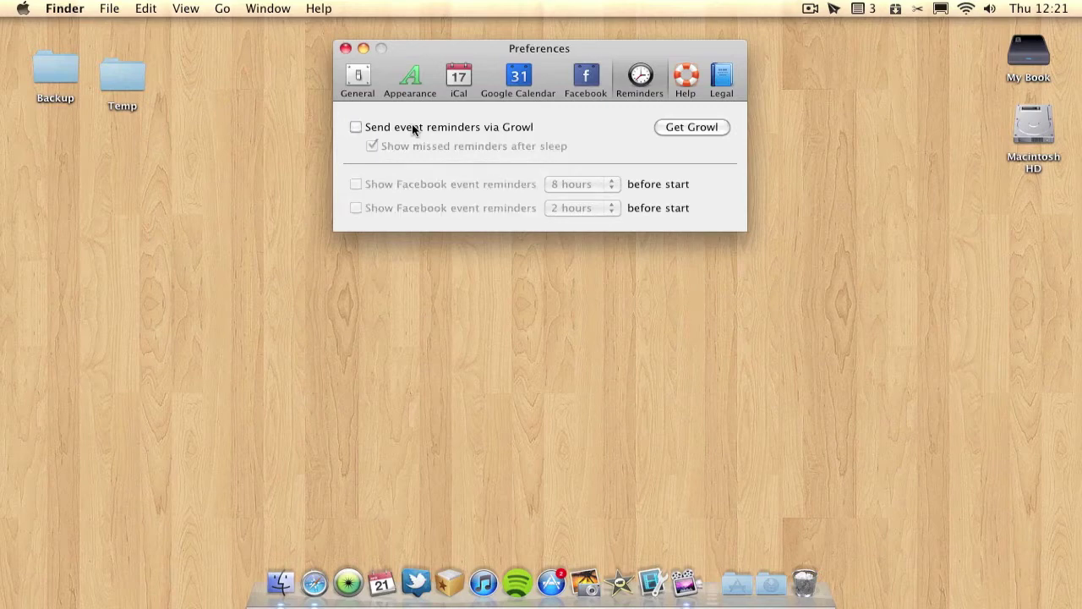
- Review the support and diagnostics options in the Help preferences and close the preferences window
{"action": "left_click", "coordinate": [687, 78]}
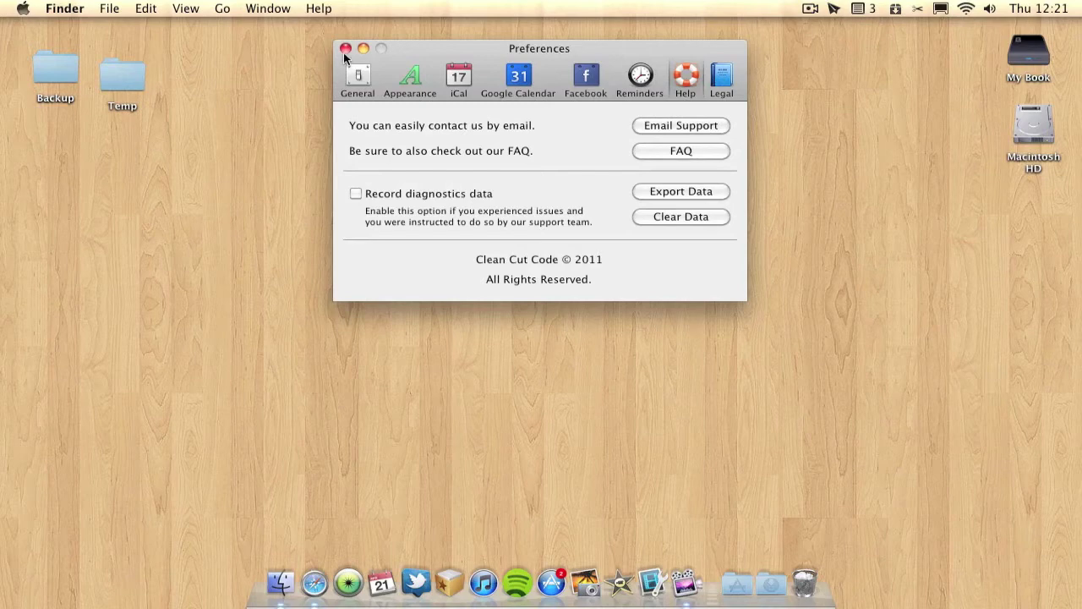
{"action": "left_click", "coordinate": [345, 49]}
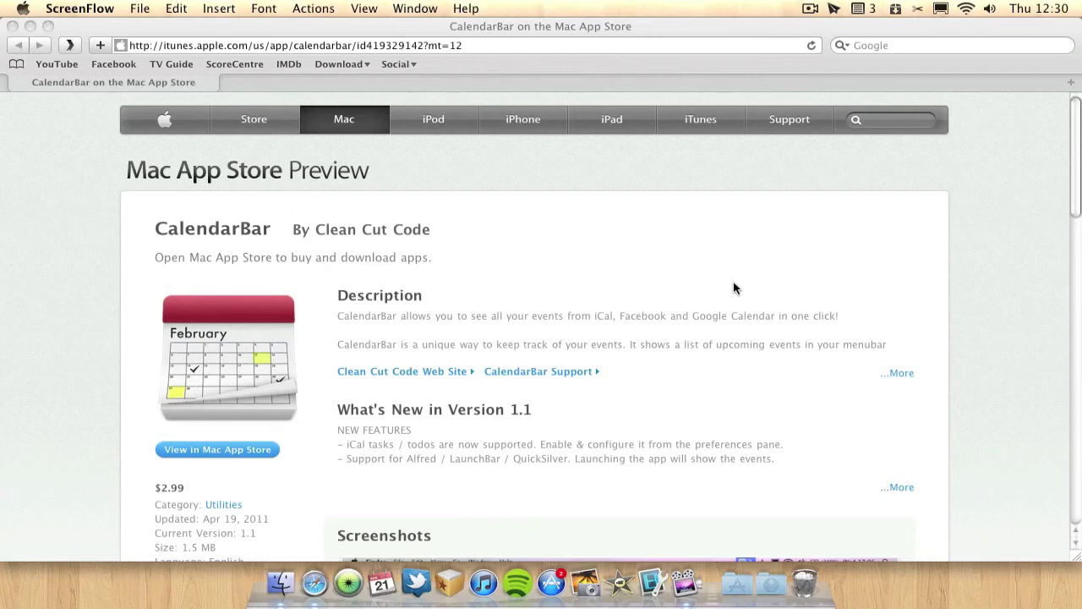
- Look through CalendarBar's Mac App Store page in the browser, including its description, screenshots and customer ratings
{"action": "scroll", "coordinate": [734, 288], "scroll_direction": "down", "scroll_amount": 5}
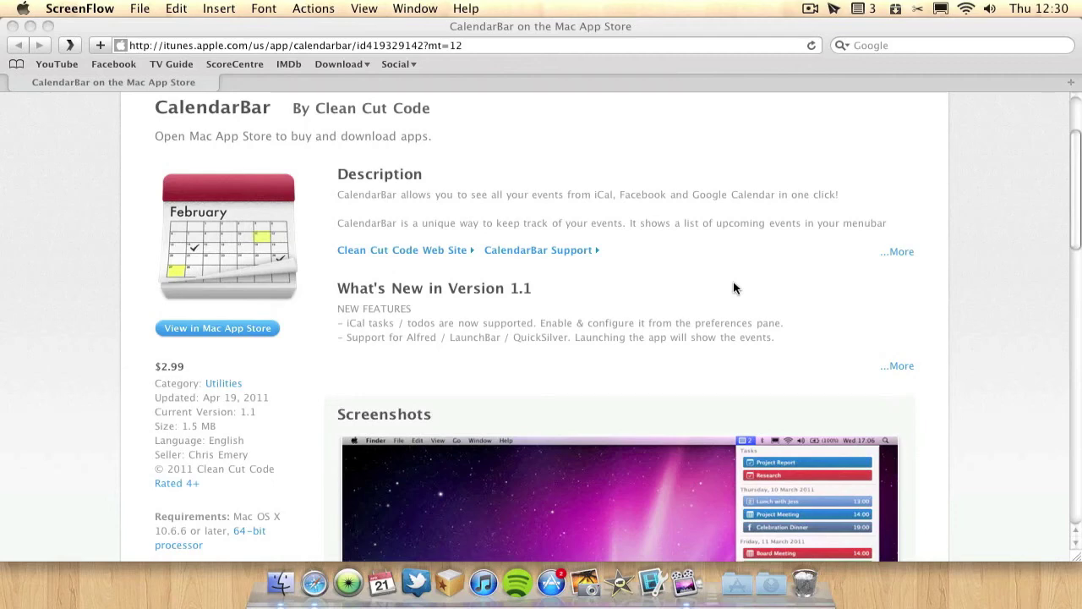
{"action": "scroll", "coordinate": [733, 289], "scroll_direction": "down", "scroll_amount": 10}
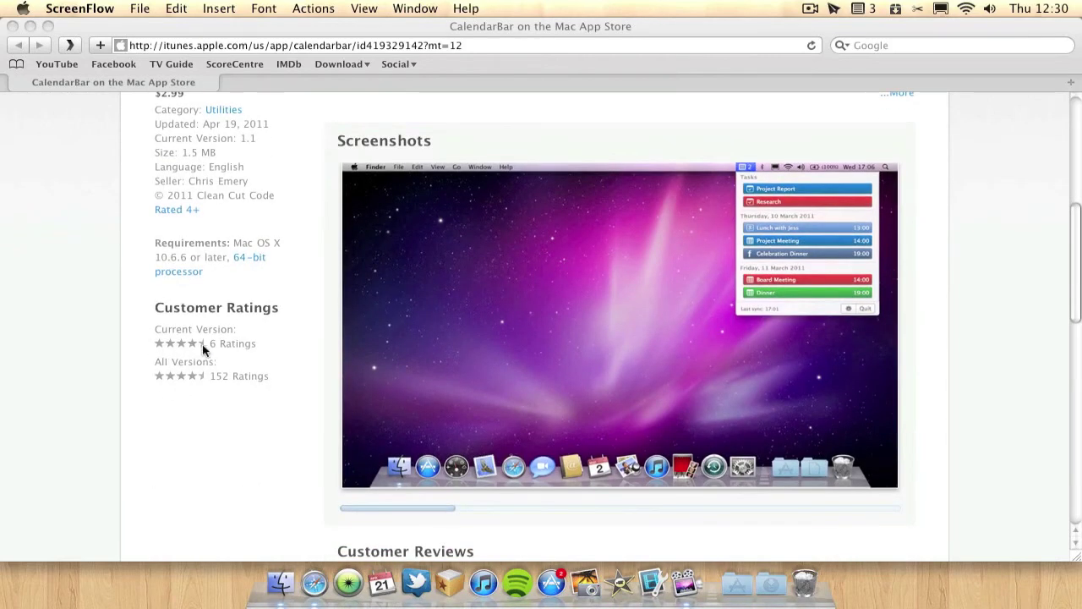
{"action": "scroll", "coordinate": [209, 353], "scroll_direction": "up", "scroll_amount": 14}
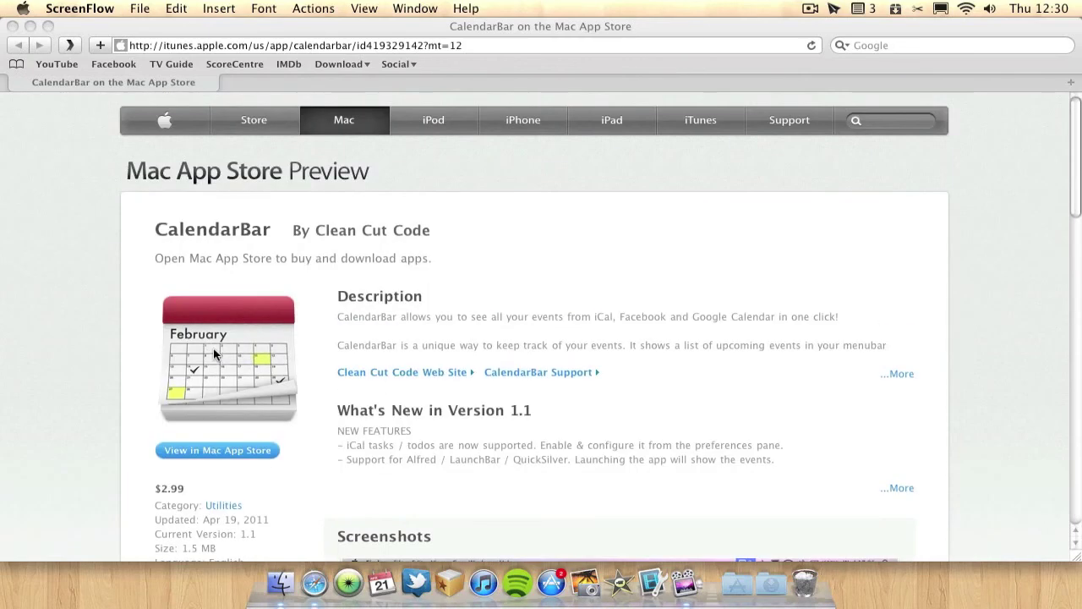